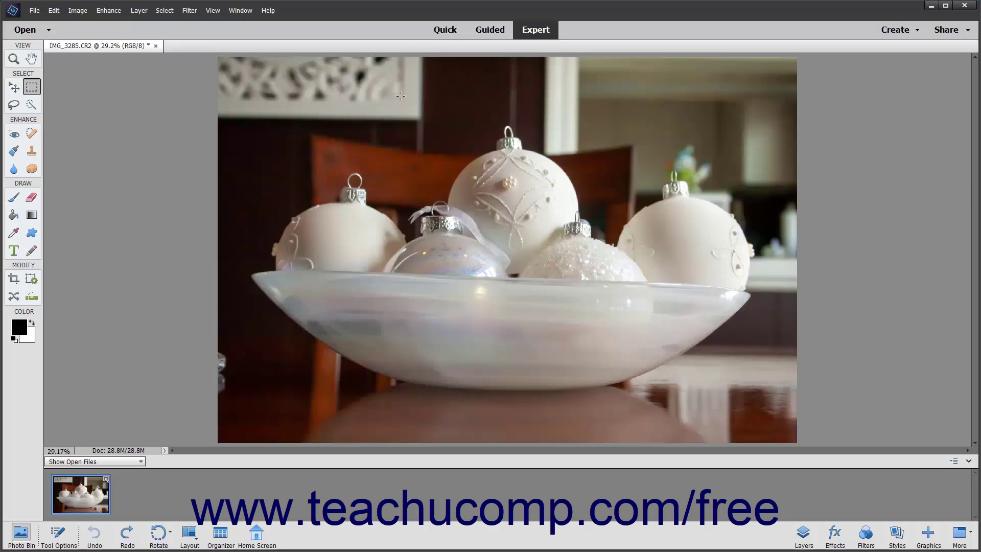
# - Look over the Help menu's commands, then close it
pyautogui.click(545, 32)
pyautogui.click(267, 10)
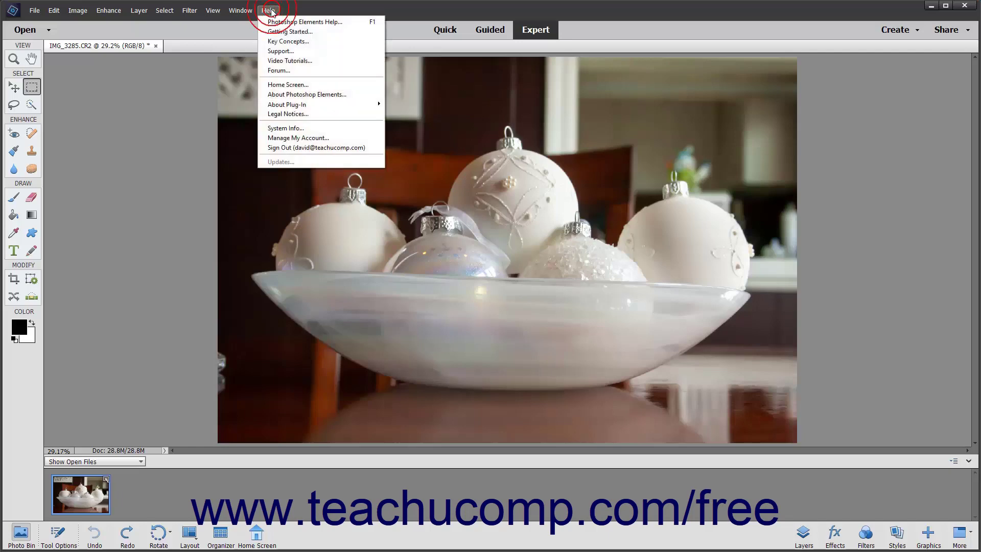
pyautogui.click(328, 15)
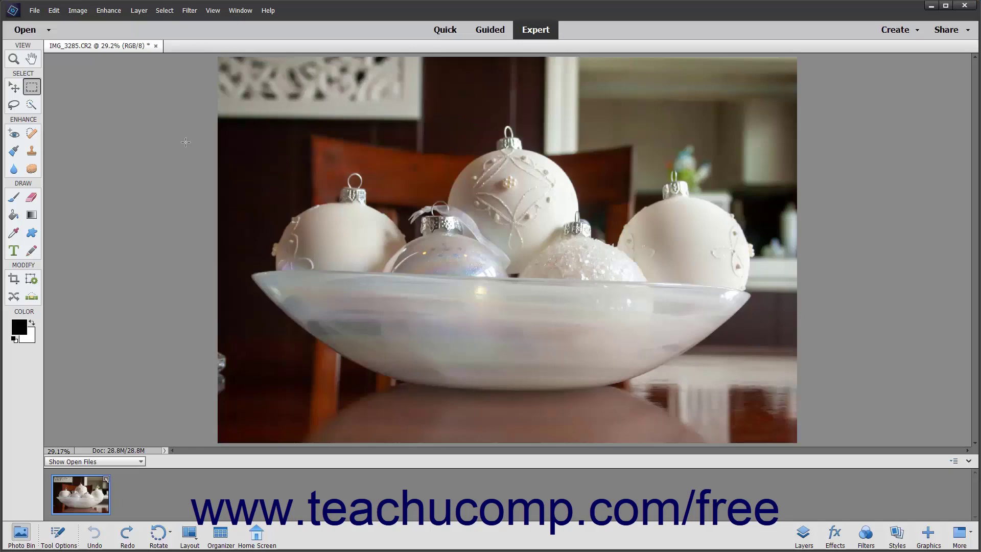
# - Glance at the window's system menu, then display the File menu's commands
pyautogui.click(12, 9)
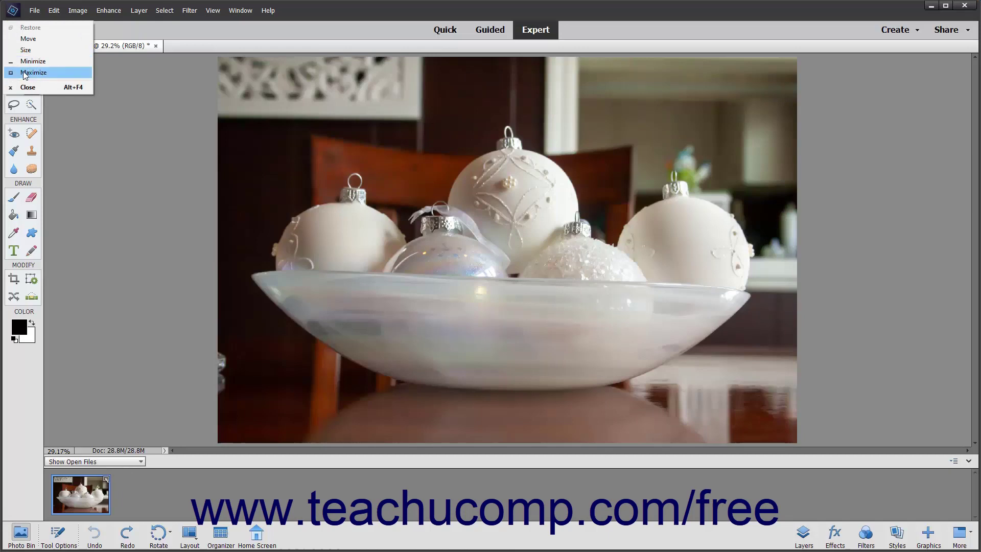
pyautogui.click(15, 14)
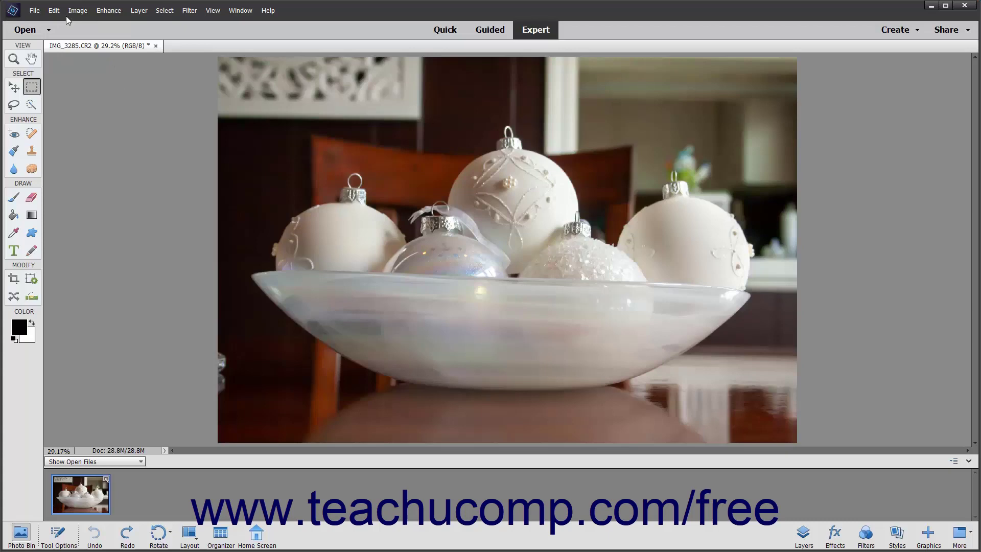
pyautogui.click(40, 12)
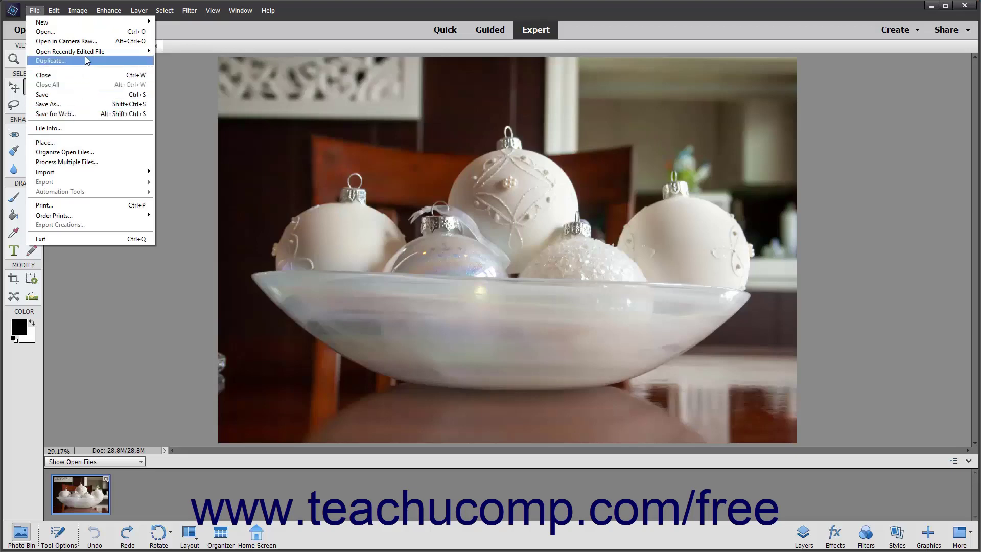
pyautogui.moveTo(90, 55)
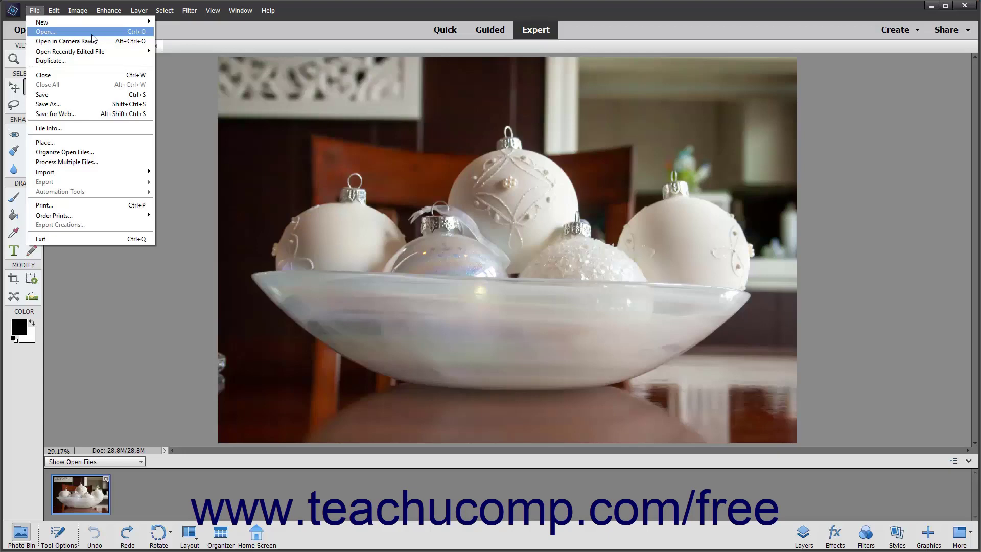
pyautogui.click(92, 33)
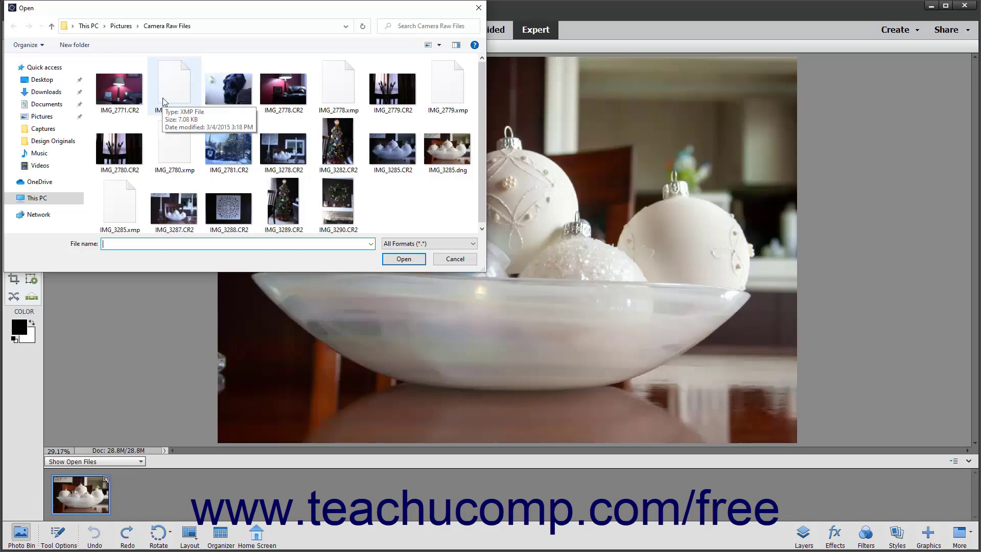
pyautogui.click(461, 260)
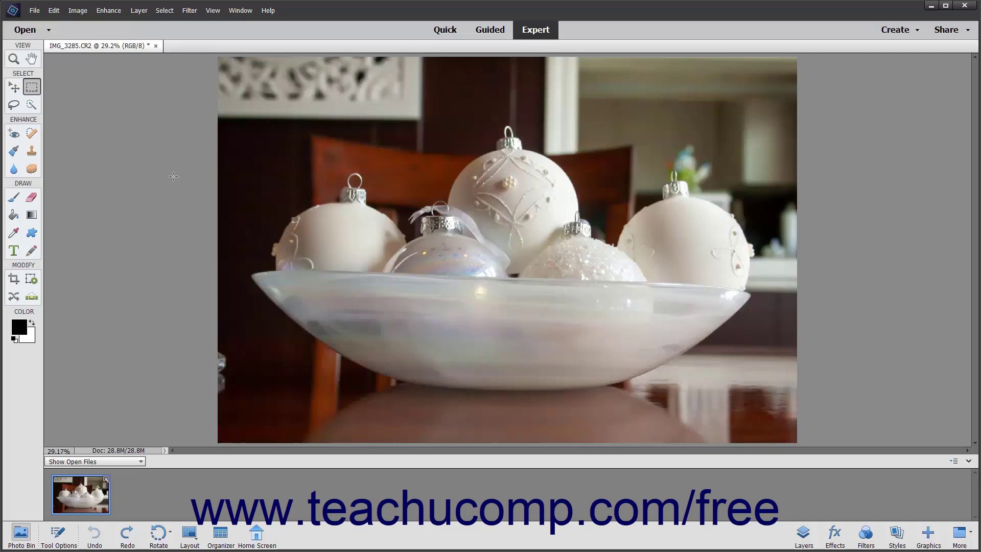
pyautogui.click(34, 11)
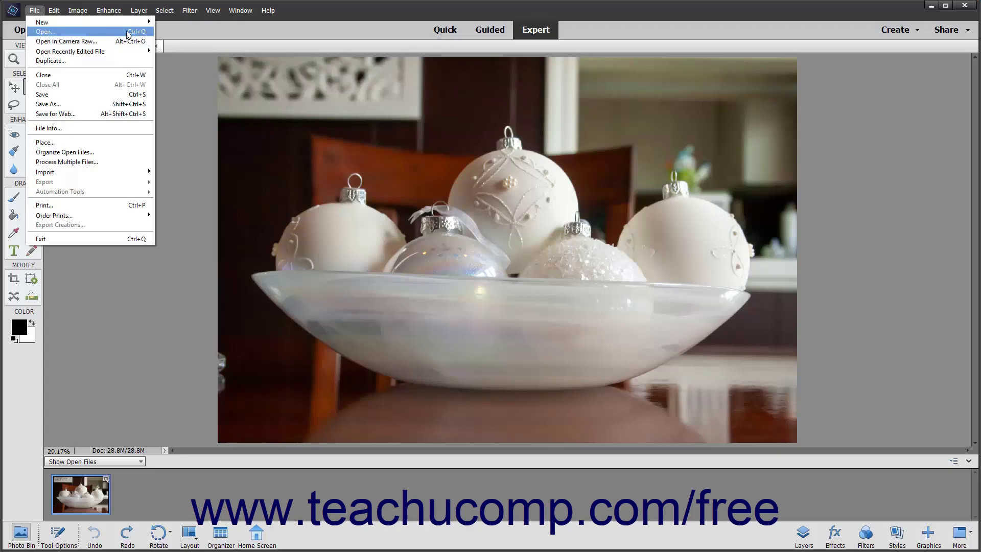
pyautogui.click(171, 108)
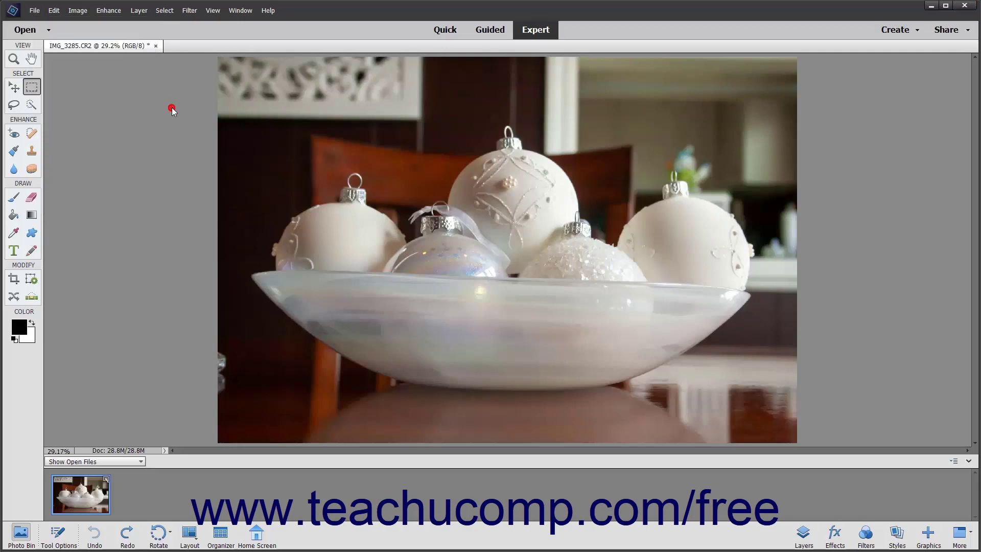
pyautogui.hotkey('ctrl', 'o')
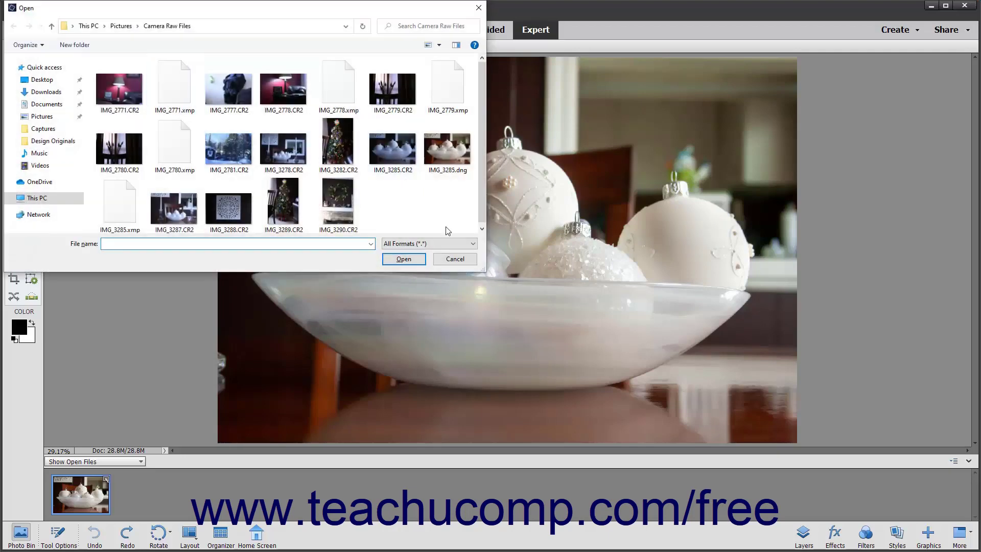
pyautogui.click(452, 255)
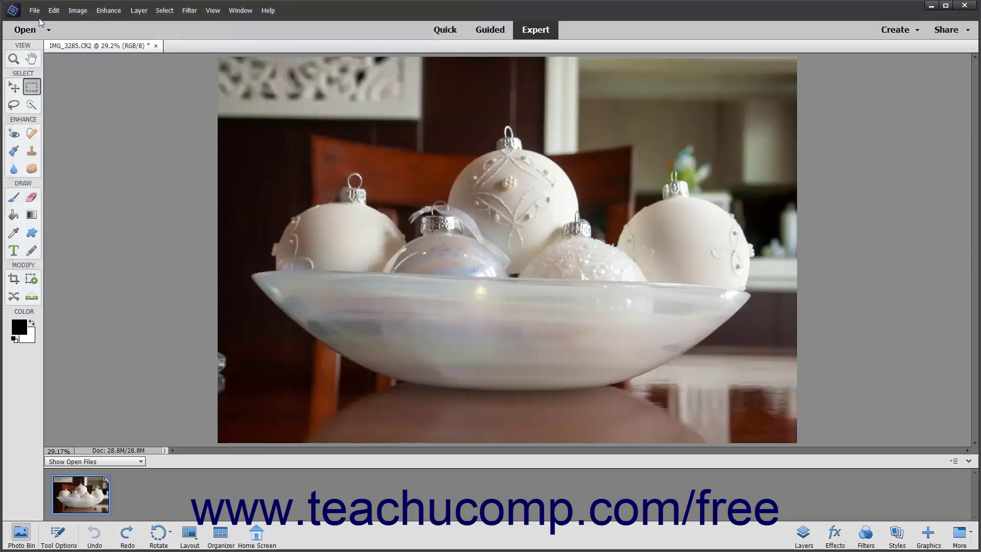
pyautogui.click(34, 11)
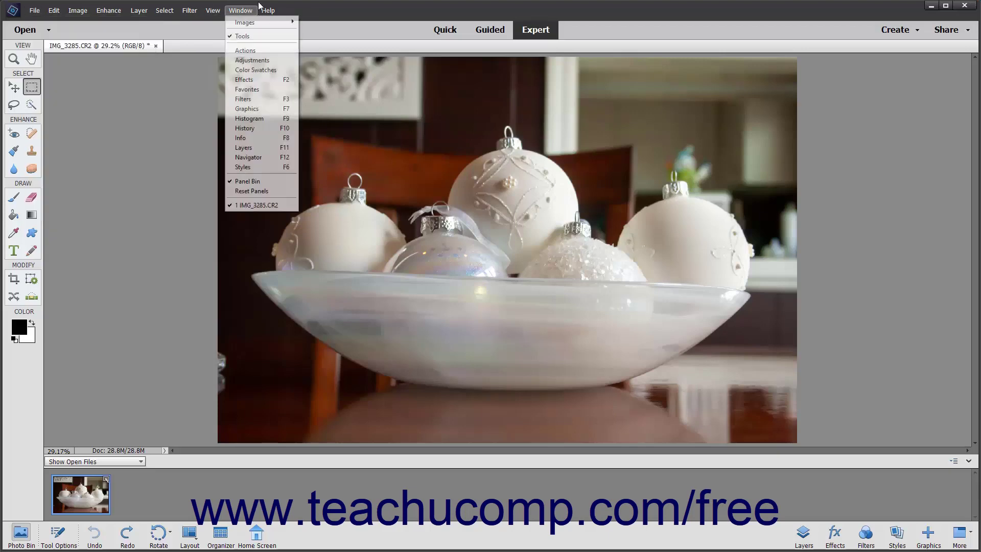
pyautogui.click(302, 8)
pyautogui.click(313, 30)
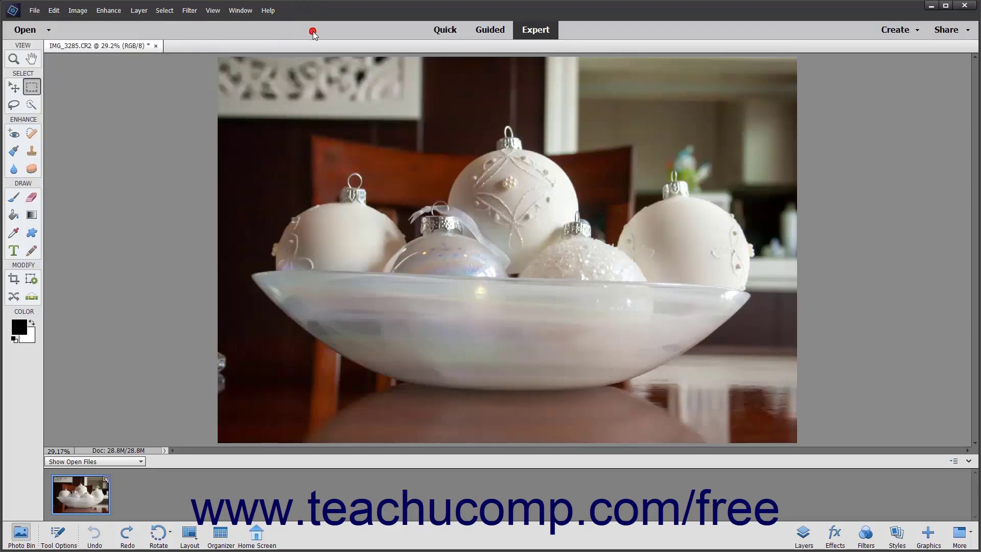
pyautogui.click(48, 30)
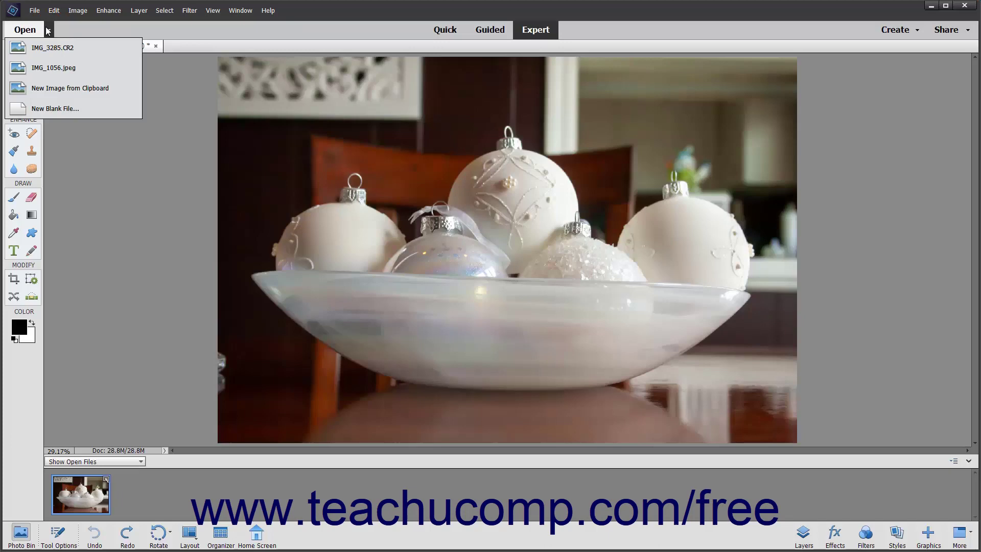
pyautogui.click(74, 30)
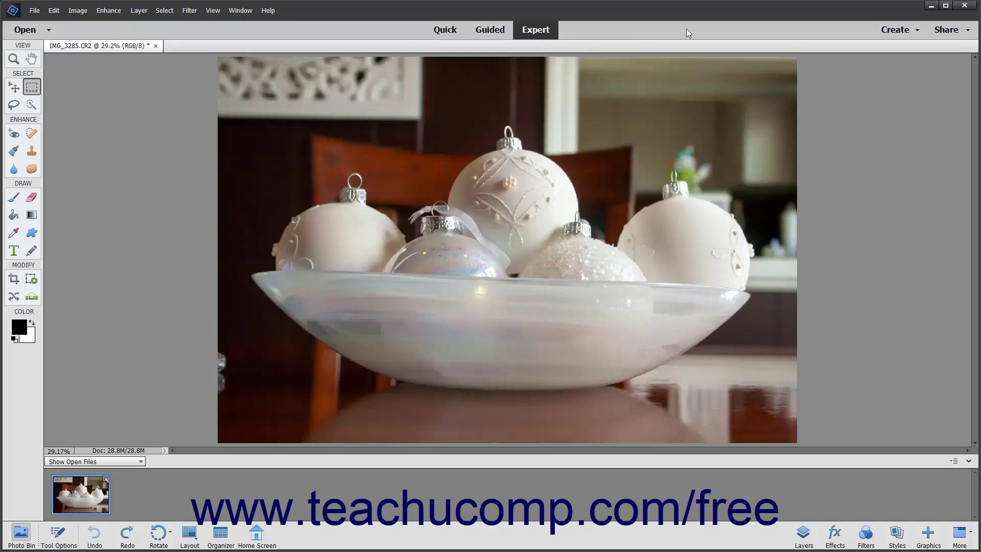
pyautogui.click(897, 30)
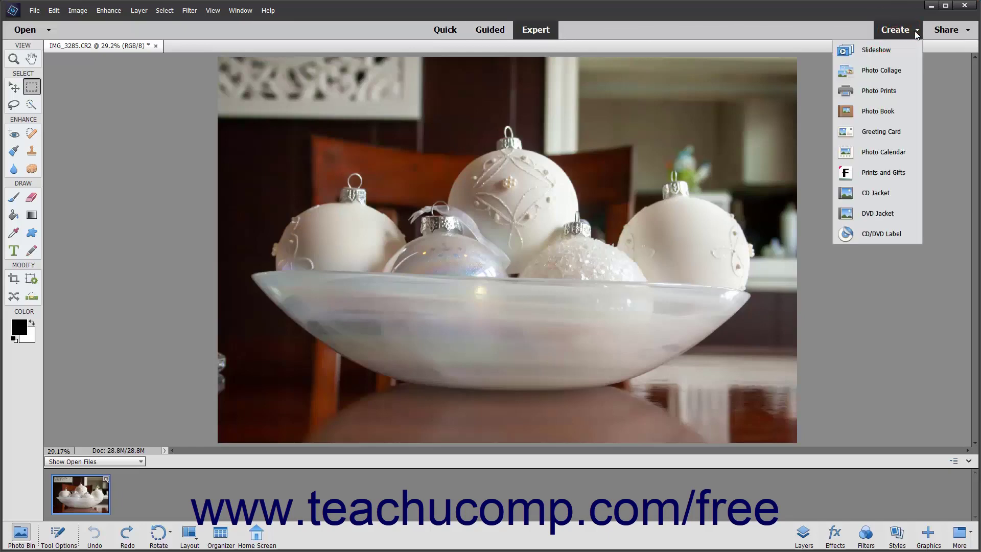
pyautogui.click(944, 32)
pyautogui.click(944, 32)
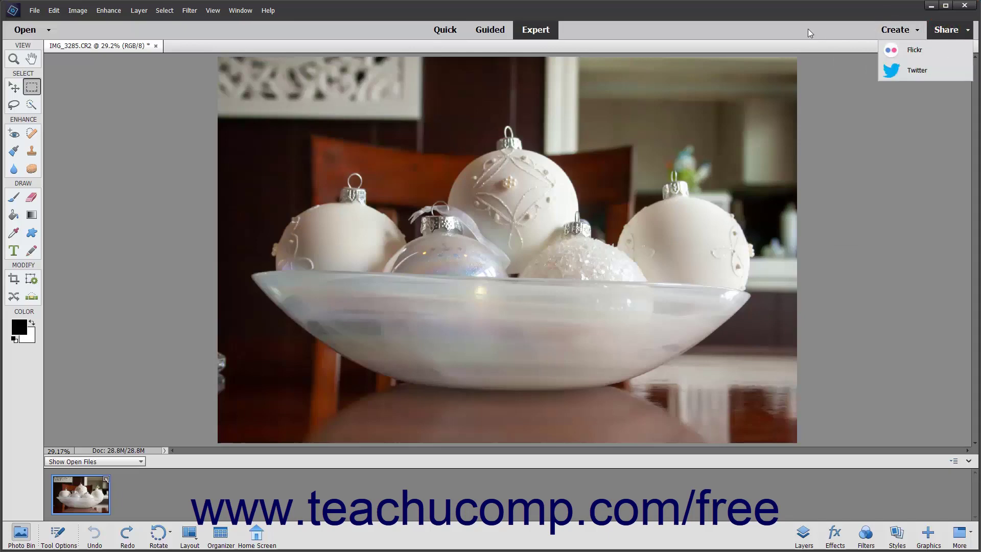
pyautogui.click(781, 29)
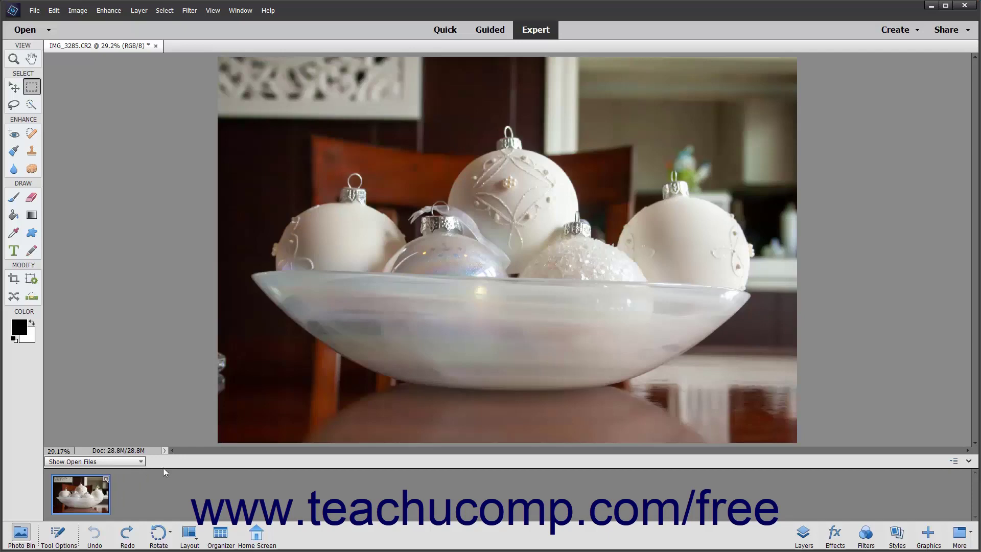
# - Restore the Photo Bin, then switch to the Rectangular Marquee (Feather 0 px, Aspect Normal)
pyautogui.click(15, 150)
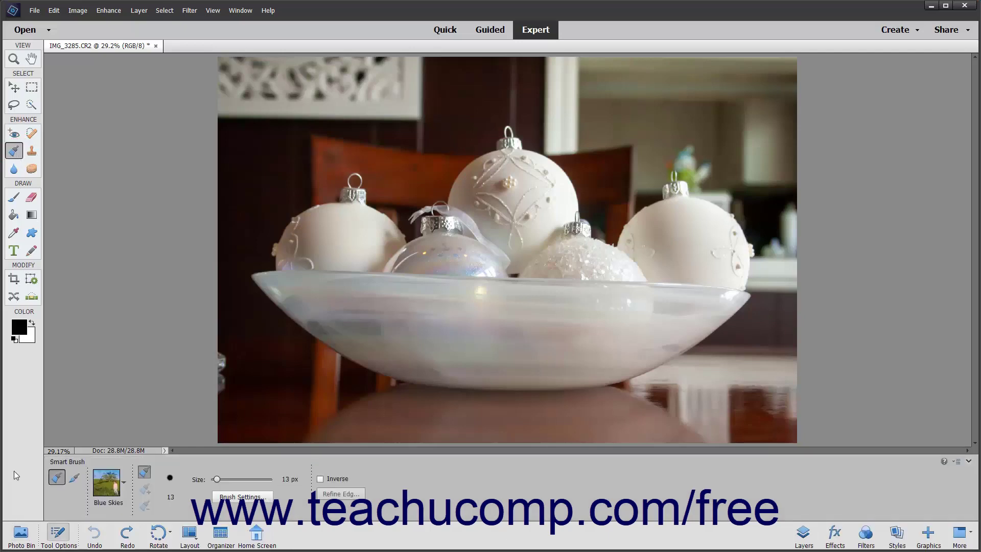
pyautogui.click(21, 533)
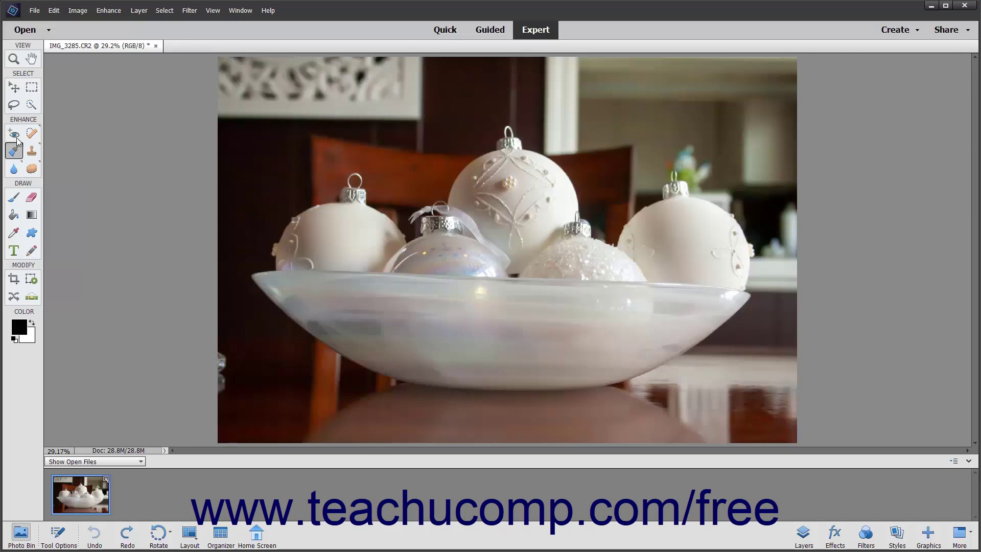
pyautogui.click(31, 91)
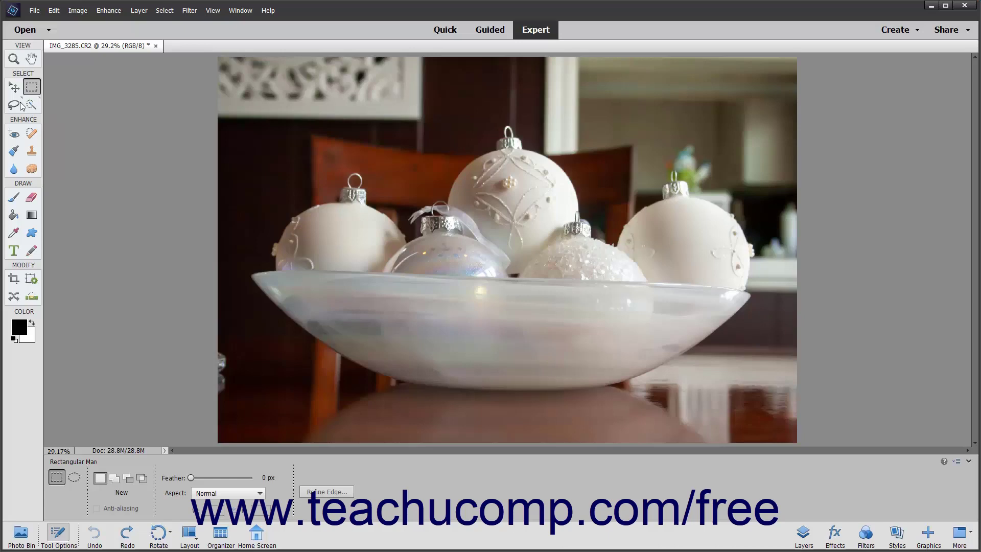
# - Try the Healing Brush, then settle on the Spot Healing Brush (Proximity Match, 13 px)
pyautogui.click(31, 135)
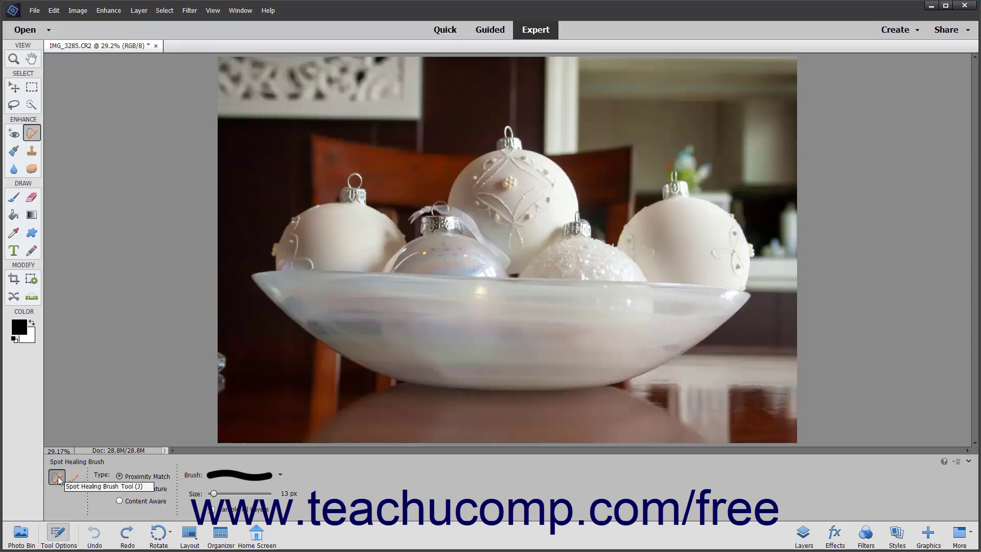
pyautogui.click(74, 477)
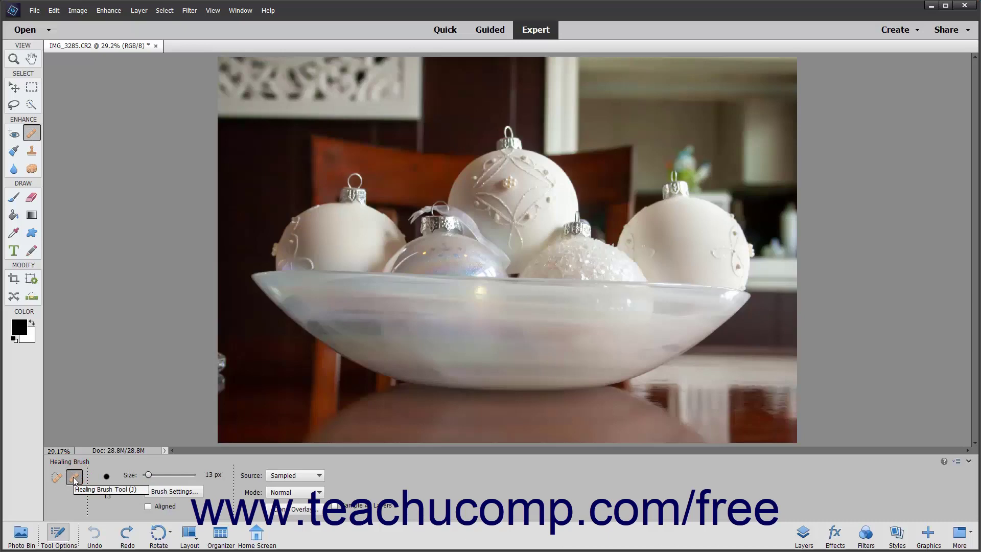
pyautogui.click(59, 478)
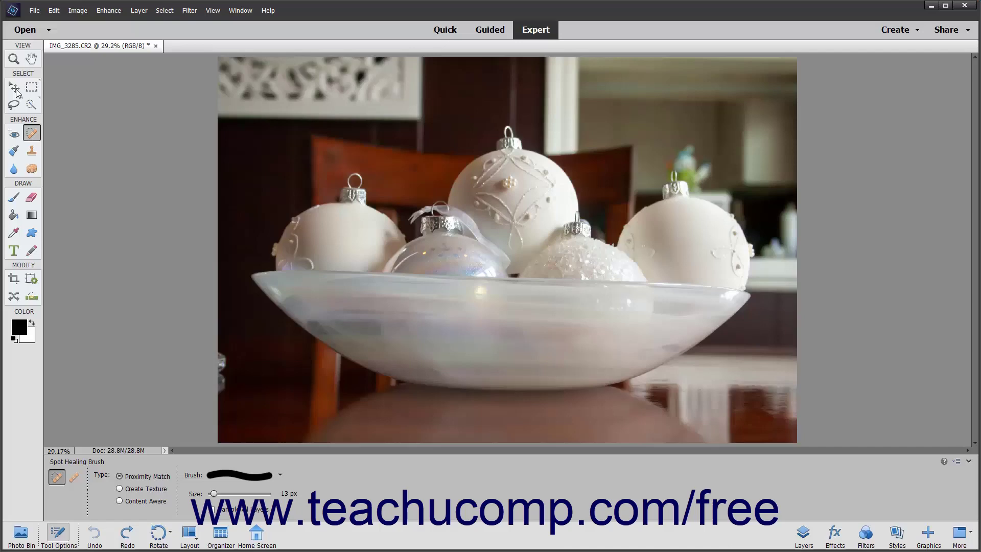
pyautogui.click(244, 11)
pyautogui.click(239, 34)
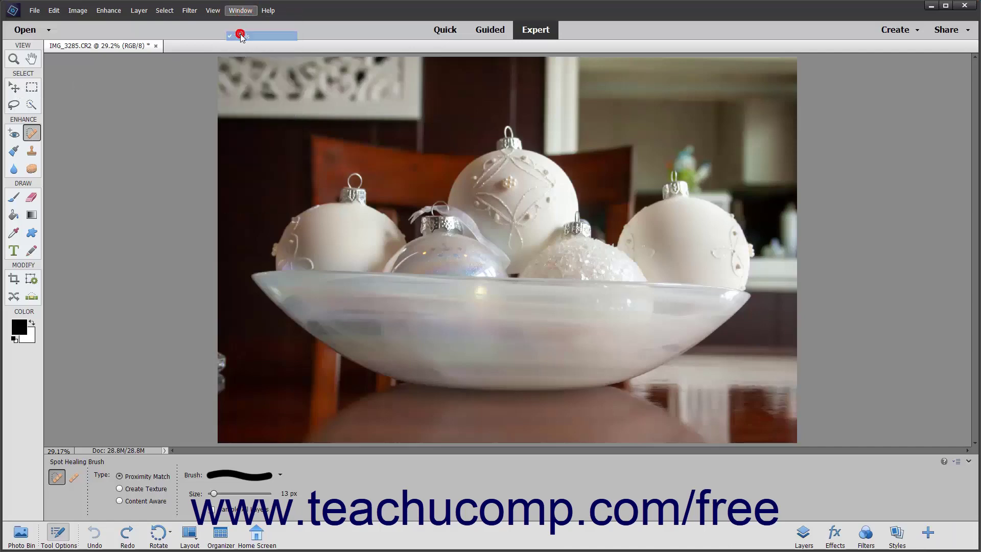
pyautogui.click(240, 11)
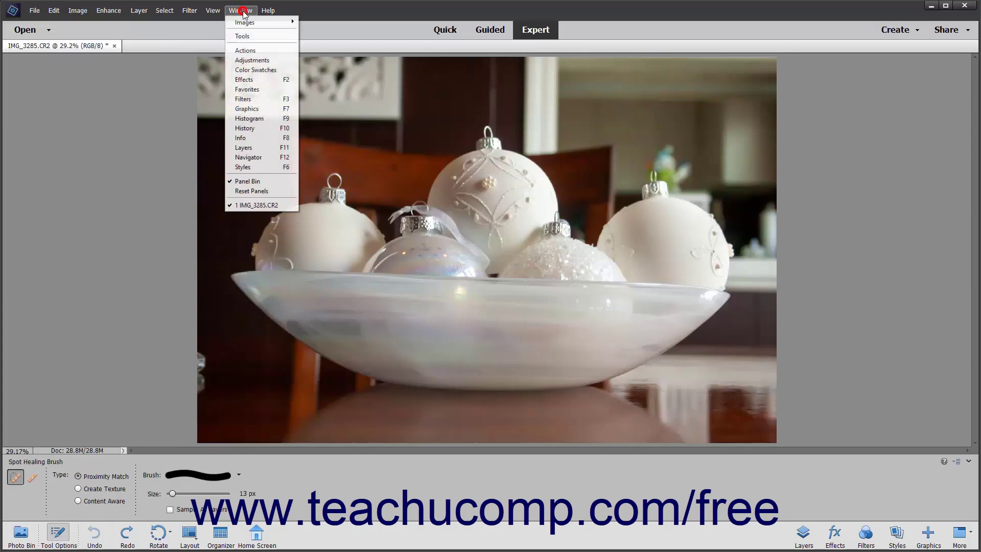
pyautogui.click(245, 37)
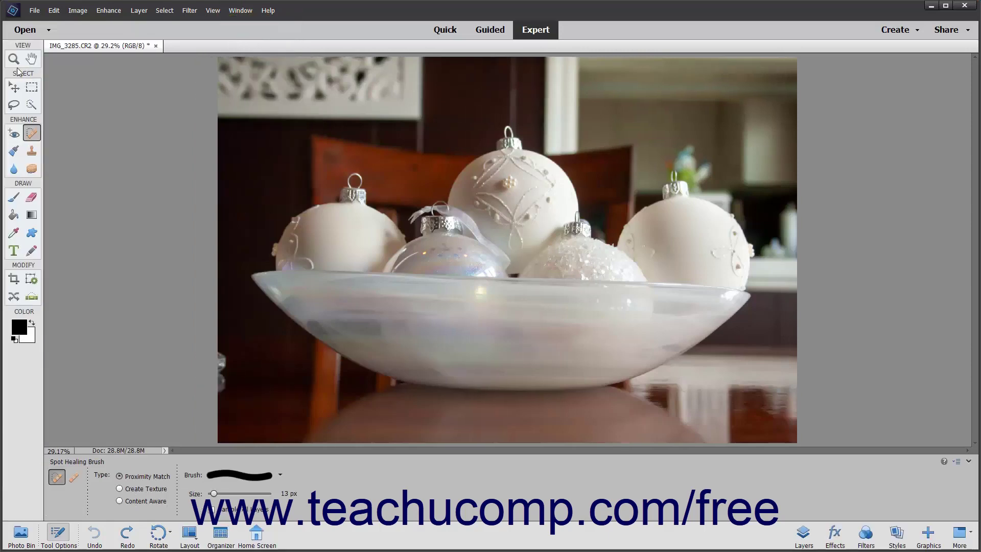